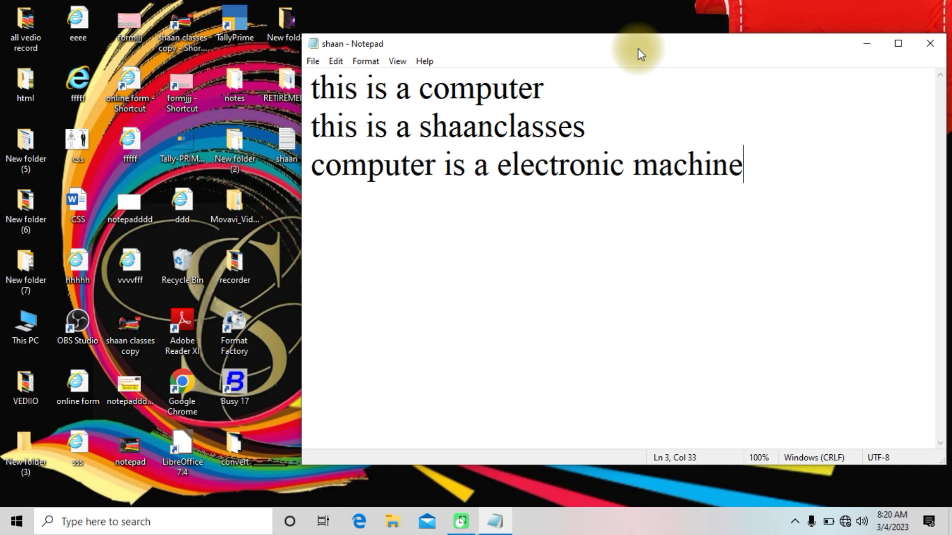
Step: Open the page setup and set the paper size to A4, trying landscape orientation before returning to portrait
left_click(313, 63)
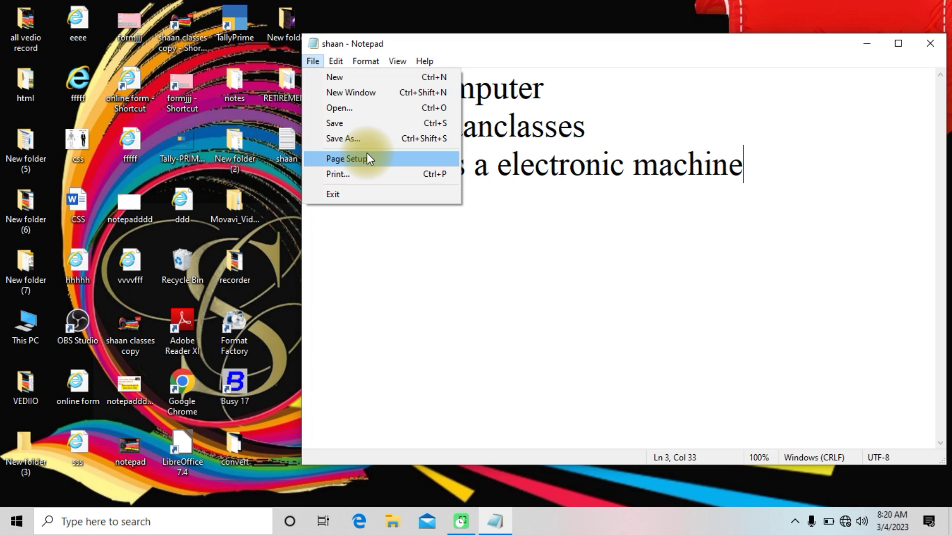
left_click_drag(640, 46, 546, 31)
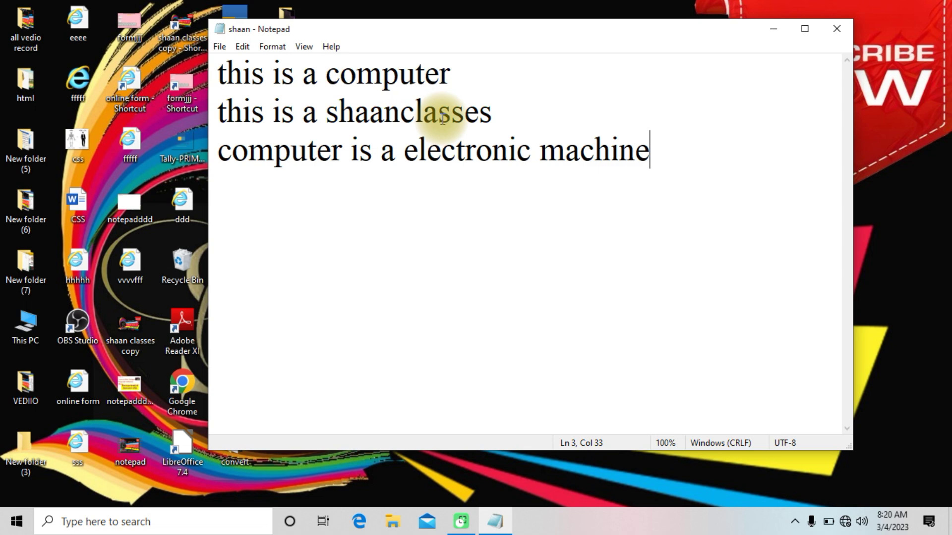
left_click(216, 46)
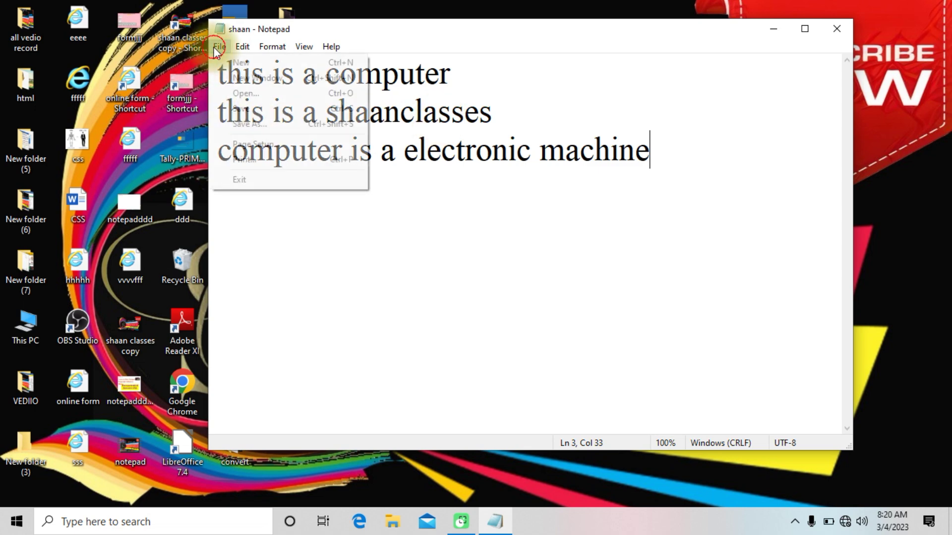
left_click(242, 144)
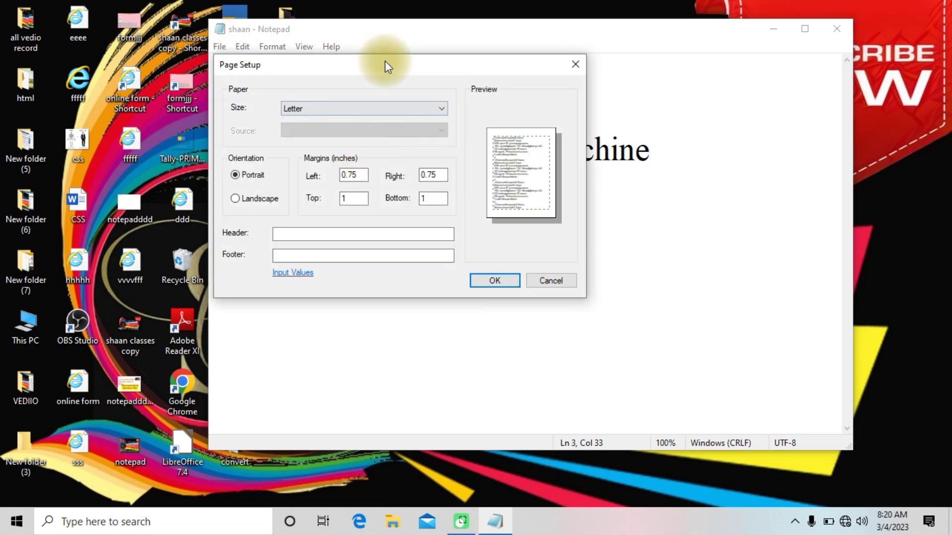
left_click_drag(384, 61, 520, 61)
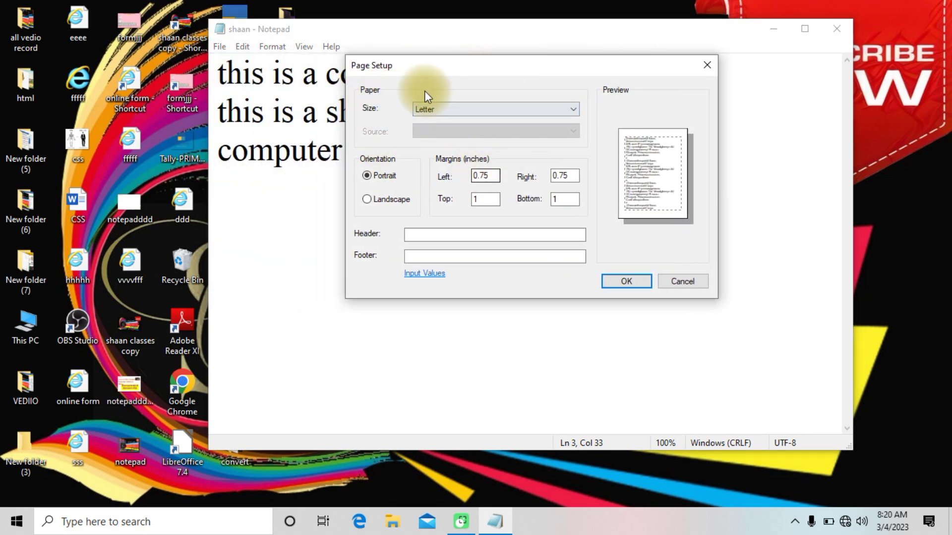
left_click(487, 177)
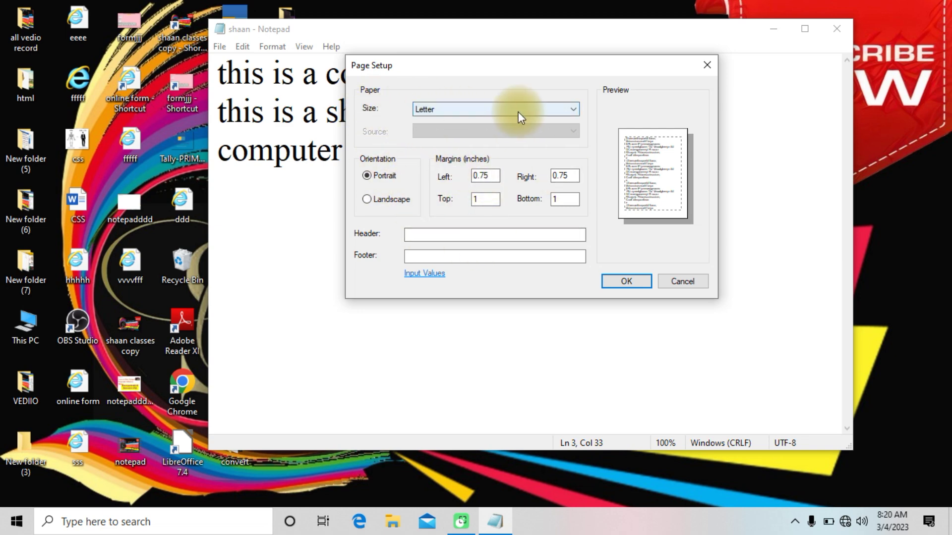
left_click(570, 106)
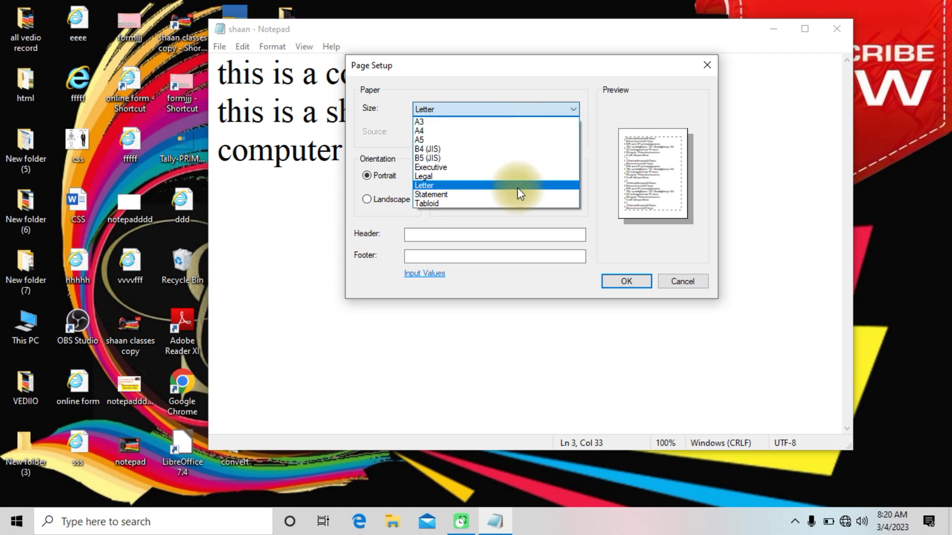
left_click(511, 130)
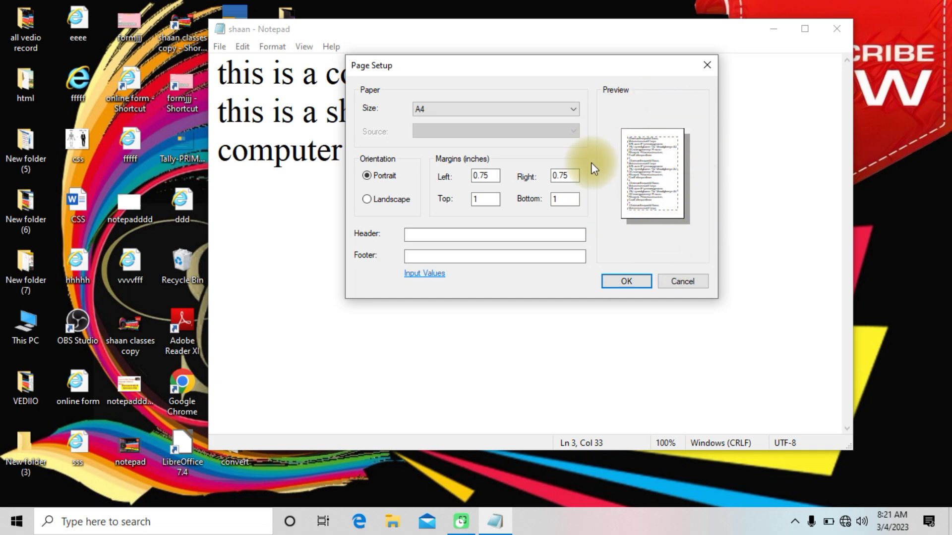
left_click(401, 199)
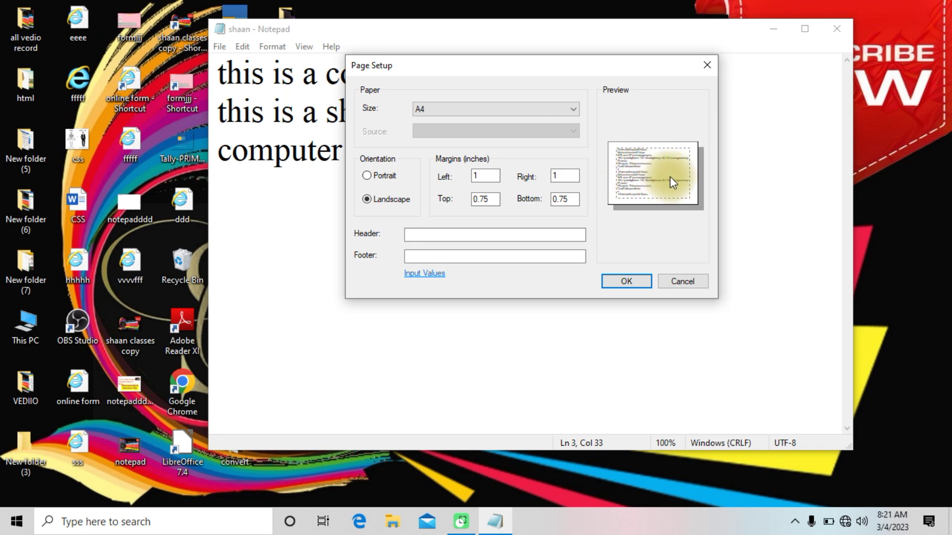
left_click(388, 174)
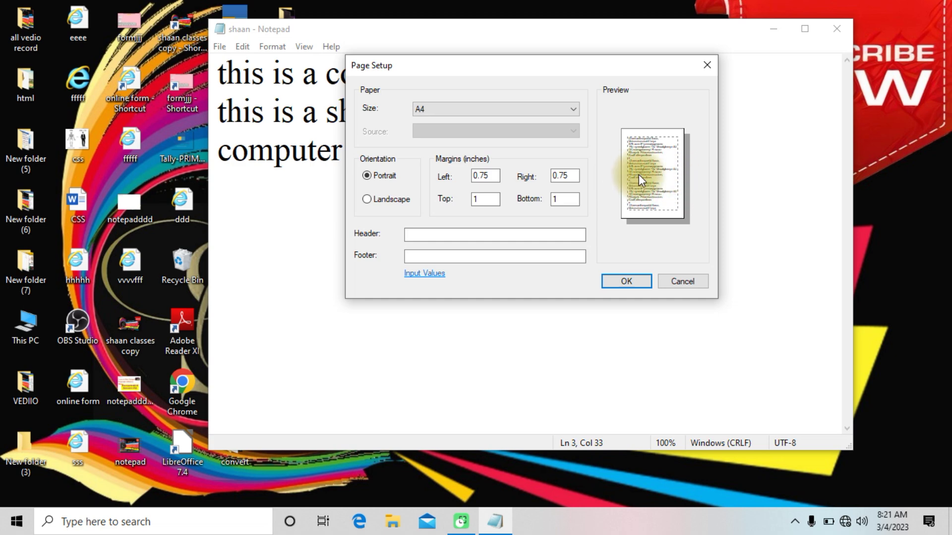
Step: Set the left, right, top and bottom page margins to 0.25 inches each
double_click(493, 175)
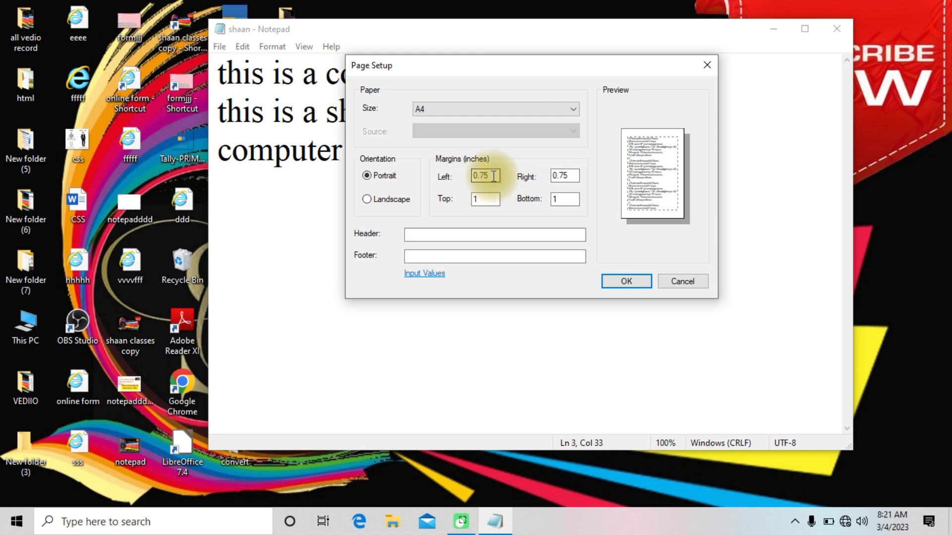
left_click_drag(493, 176, 466, 178)
type("0.25")
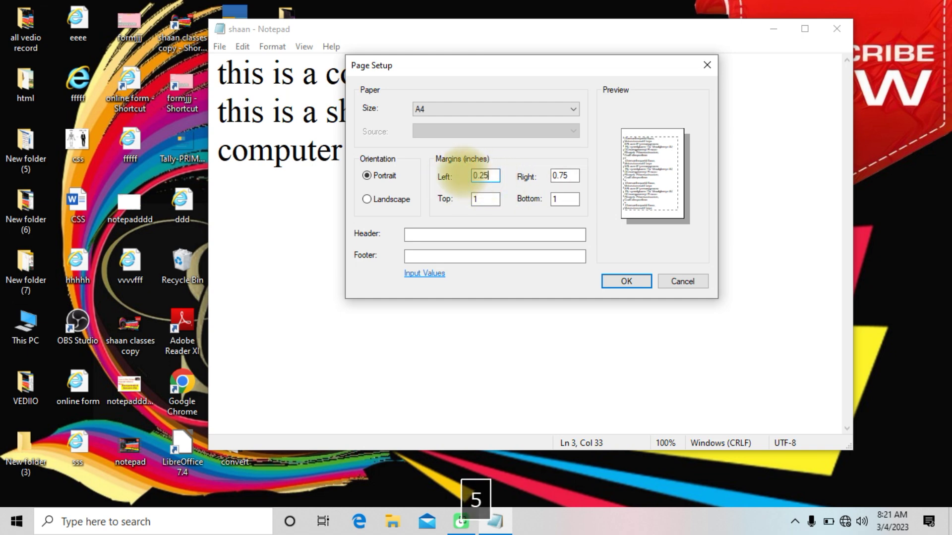
key("Tab")
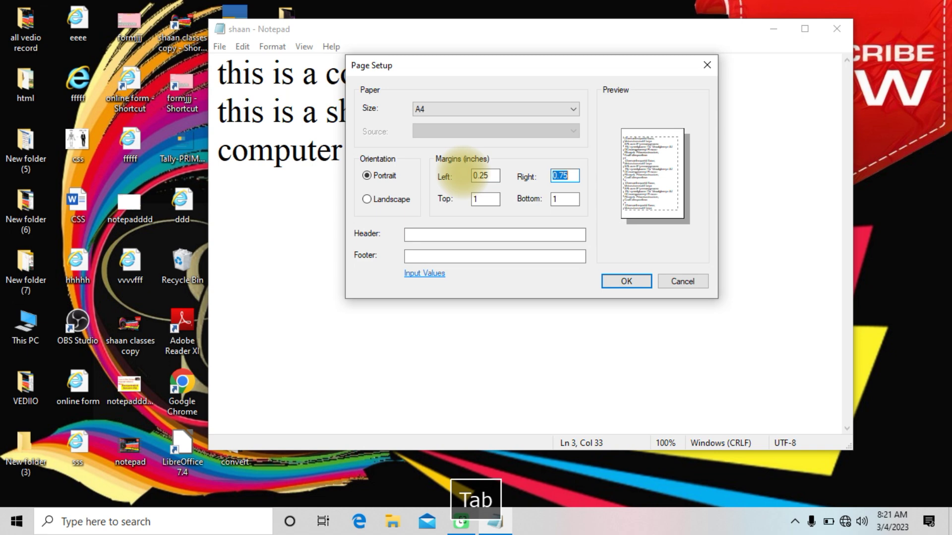
type("0.25")
key("Tab")
type("0.25")
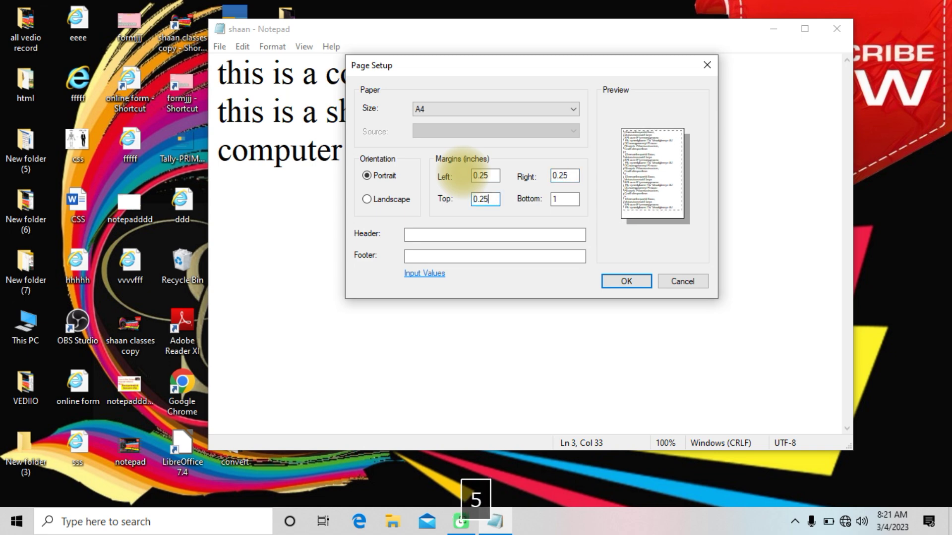
key("Tab")
type("0.25")
Step: Enter "shaanclasses" as the page header and "education word" as the footer, and accept the page setup
left_click(419, 236)
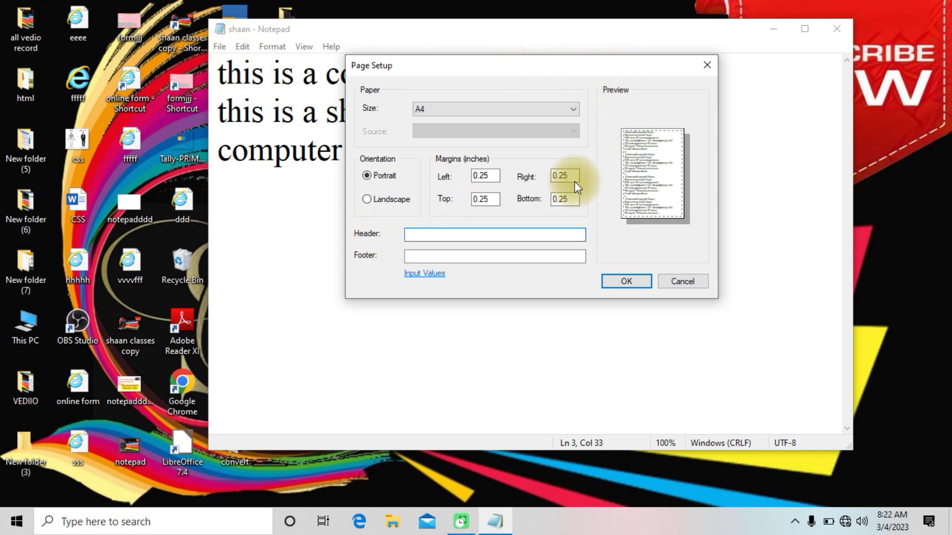
type("shaanc")
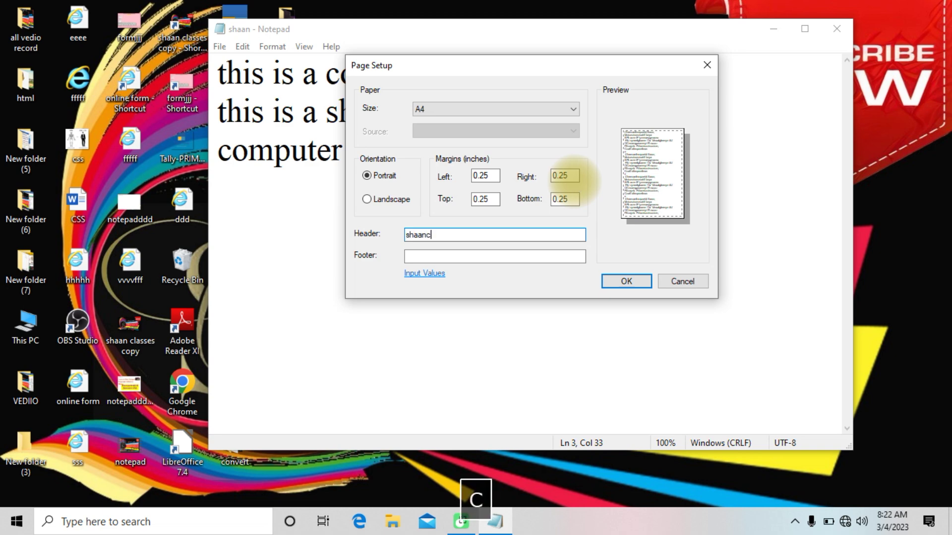
type("lasses")
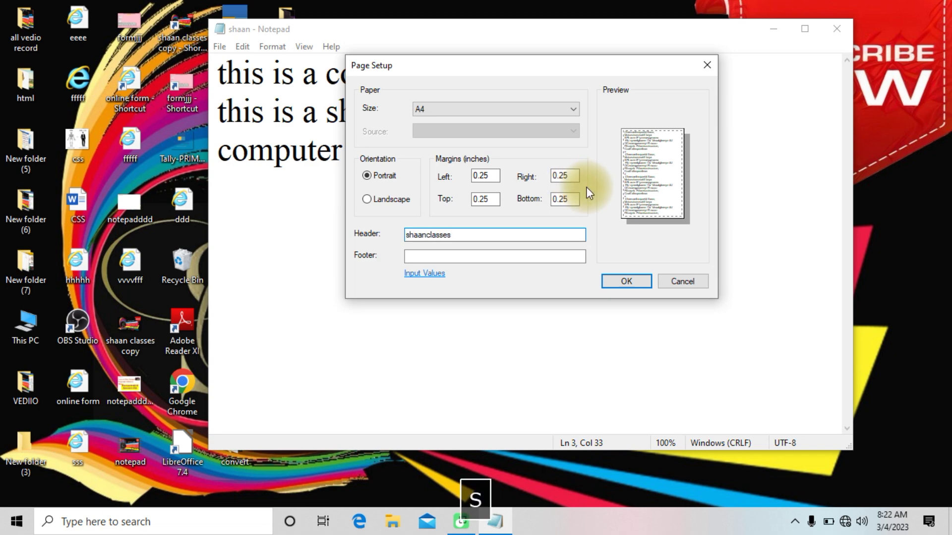
left_click(482, 257)
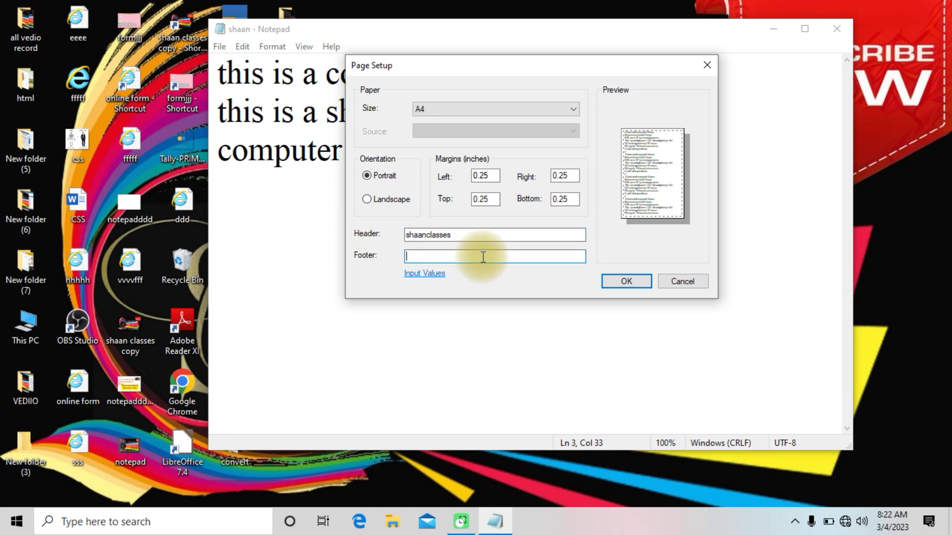
type("e")
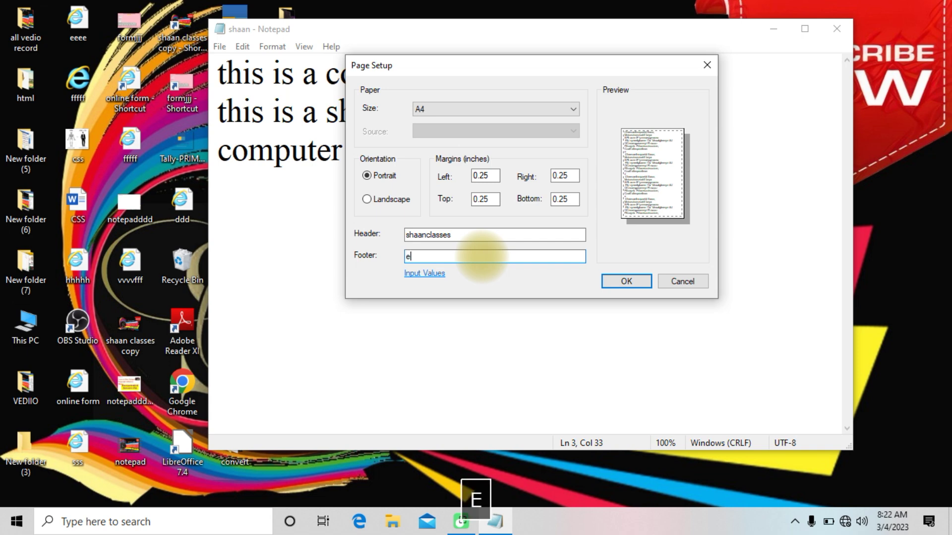
type("ducation")
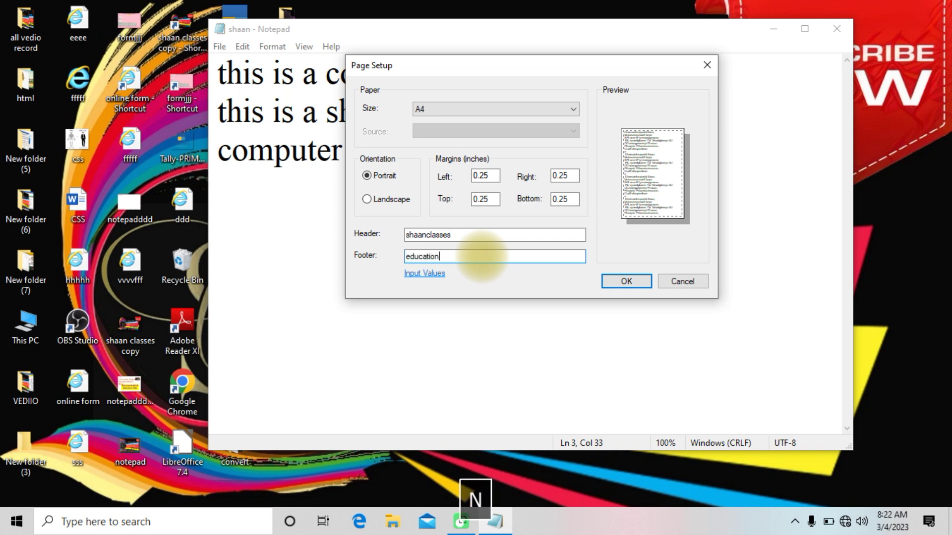
type(" word")
left_click(441, 276)
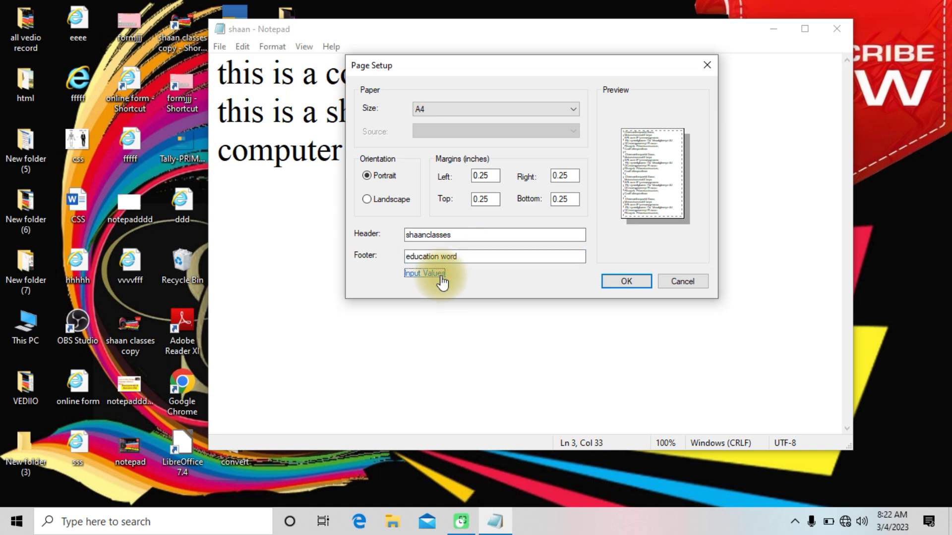
left_click(653, 338)
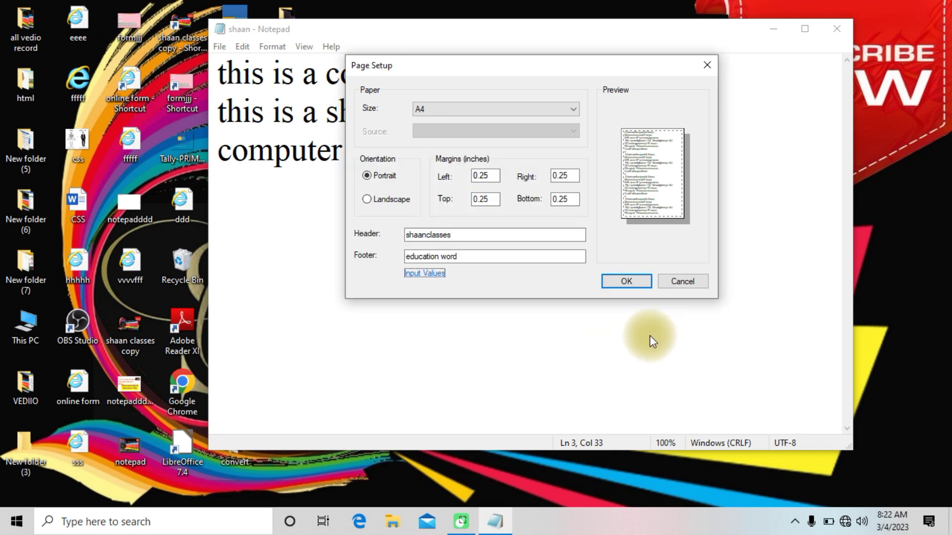
left_click(627, 281)
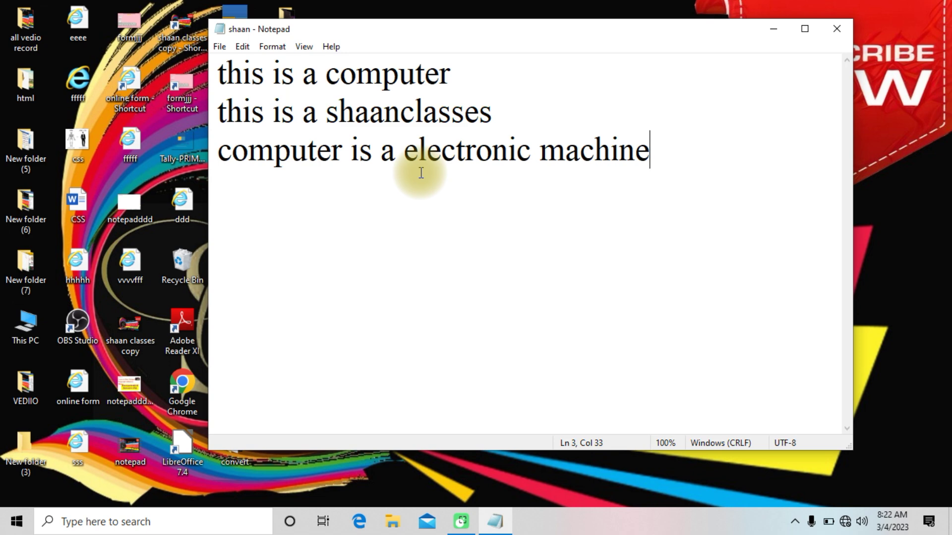
Step: Open the print settings to view the printer, page range and copies options, and close them without printing
left_click(220, 46)
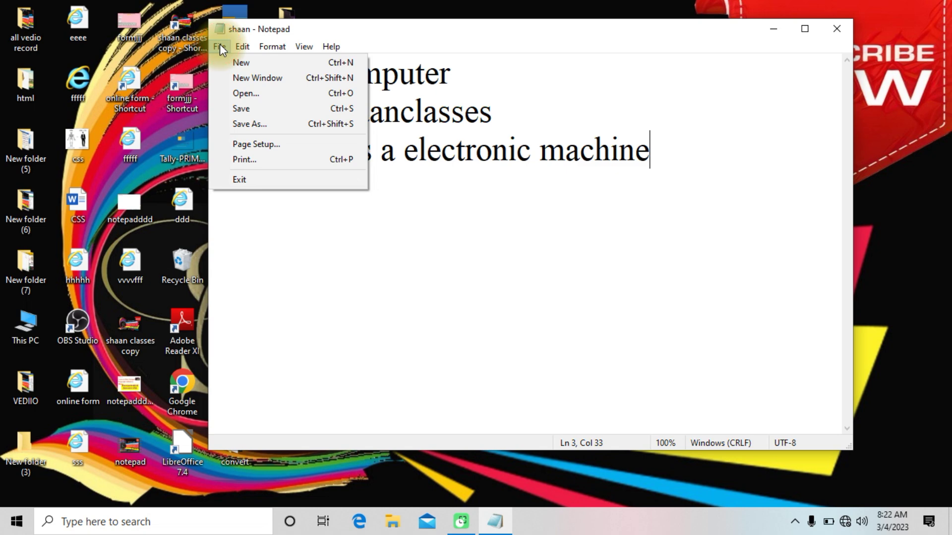
left_click(255, 161)
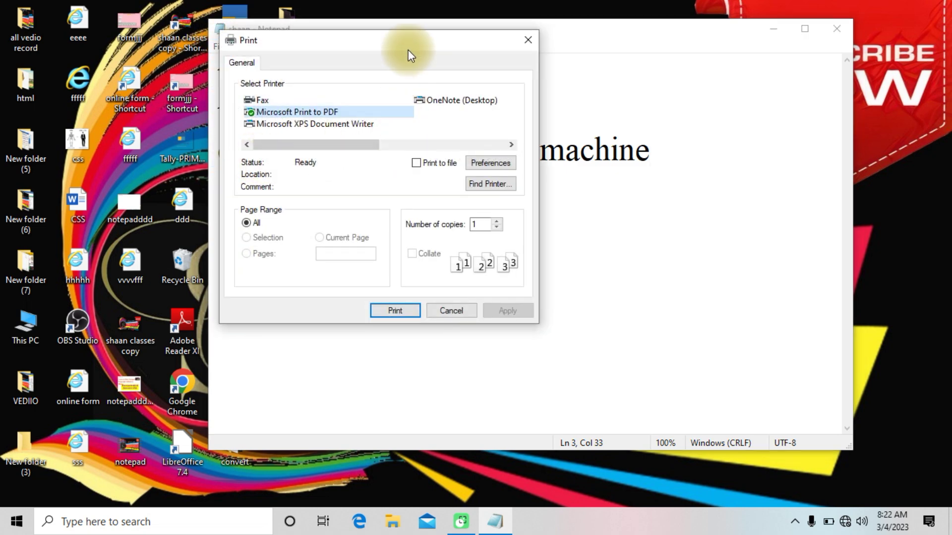
left_click_drag(409, 50, 563, 54)
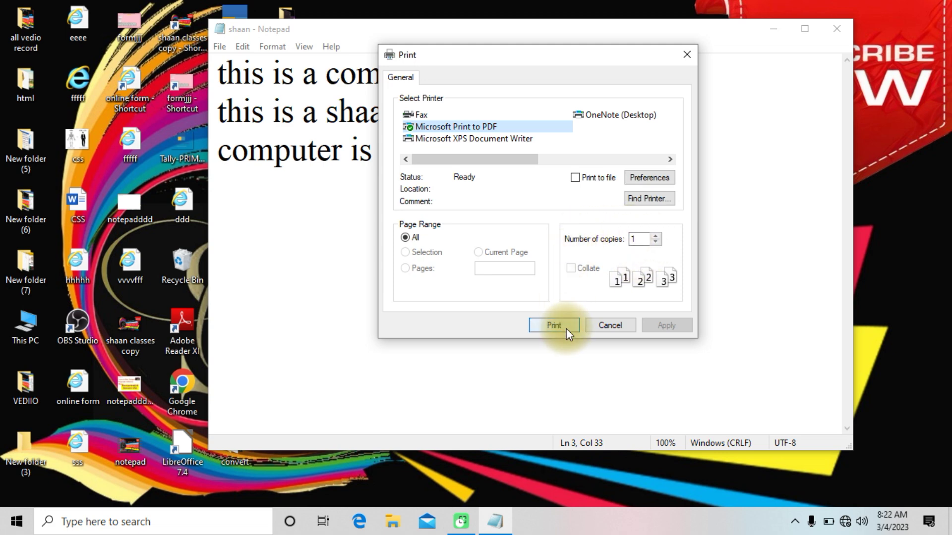
left_click(604, 325)
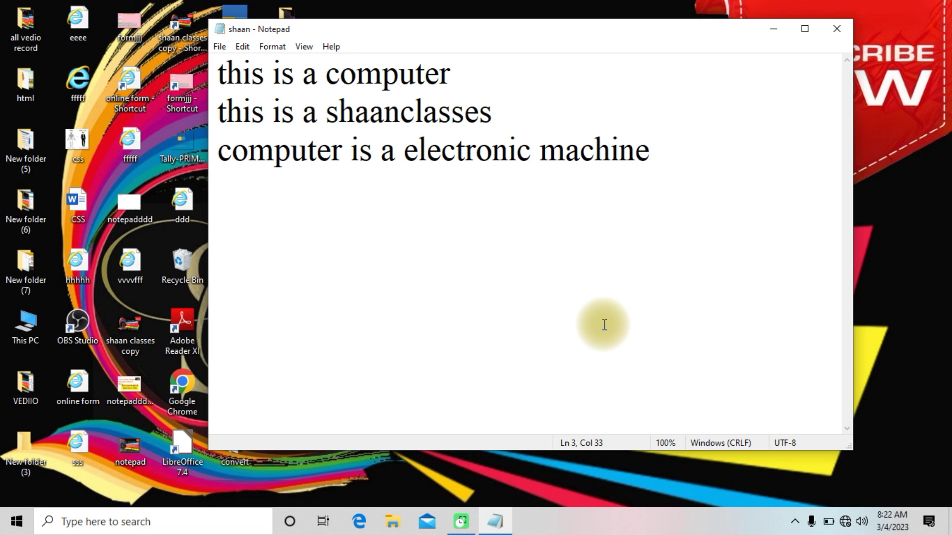
Step: Exit the current document and reopen the shaan text file from the desktop
left_click(219, 49)
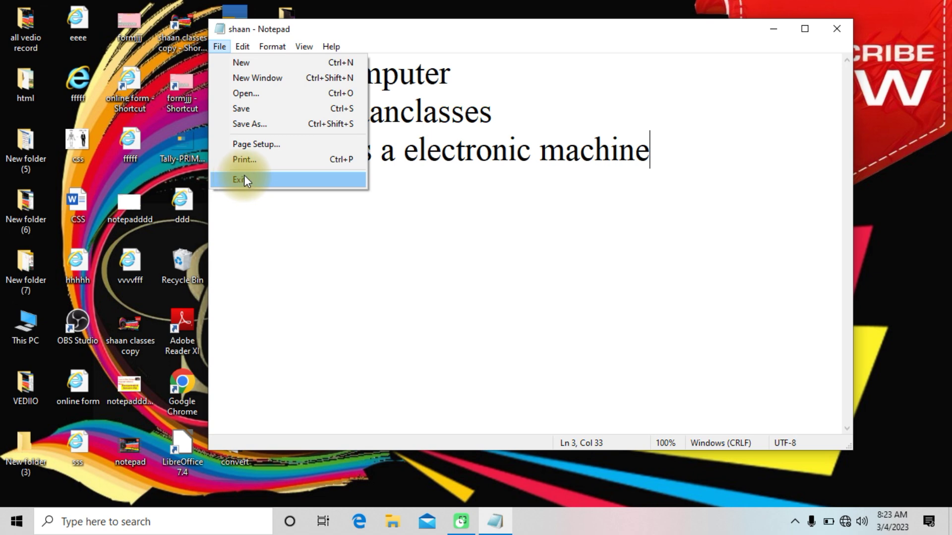
left_click(244, 177)
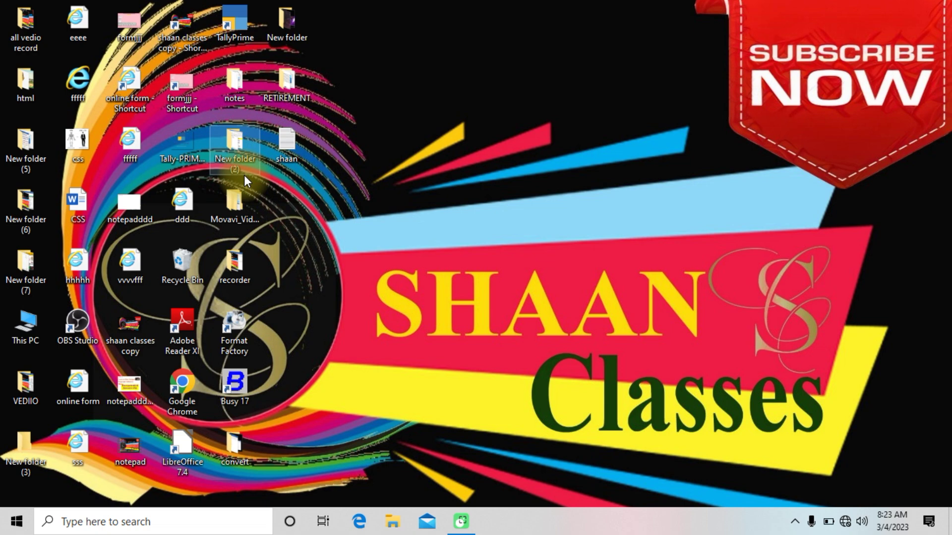
double_click(287, 143)
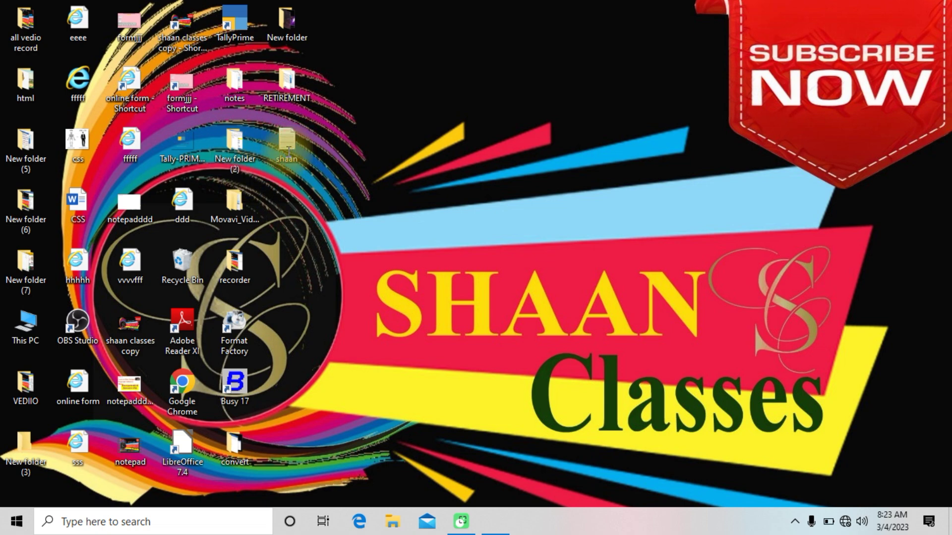
Step: Replace the open shaan document with a new blank document in the same window
left_click(211, 47)
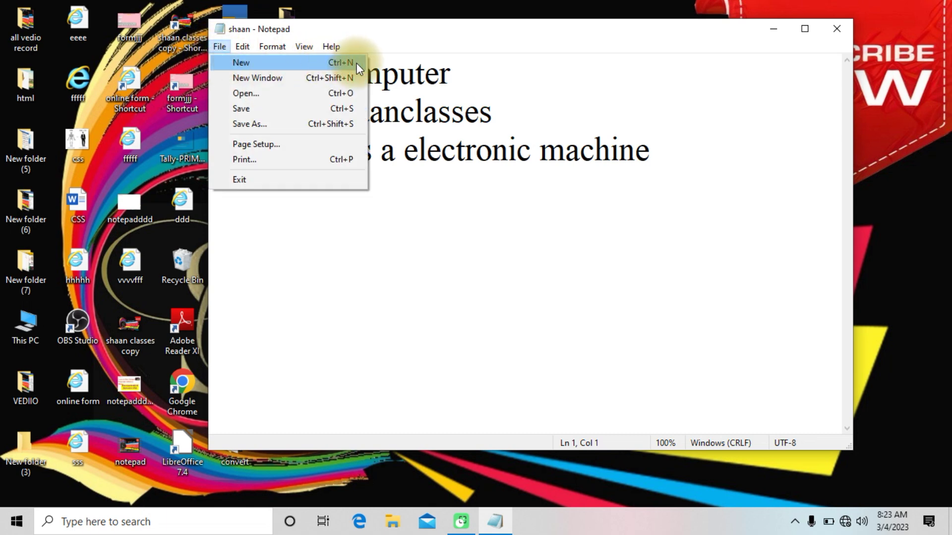
key("ctrl+n")
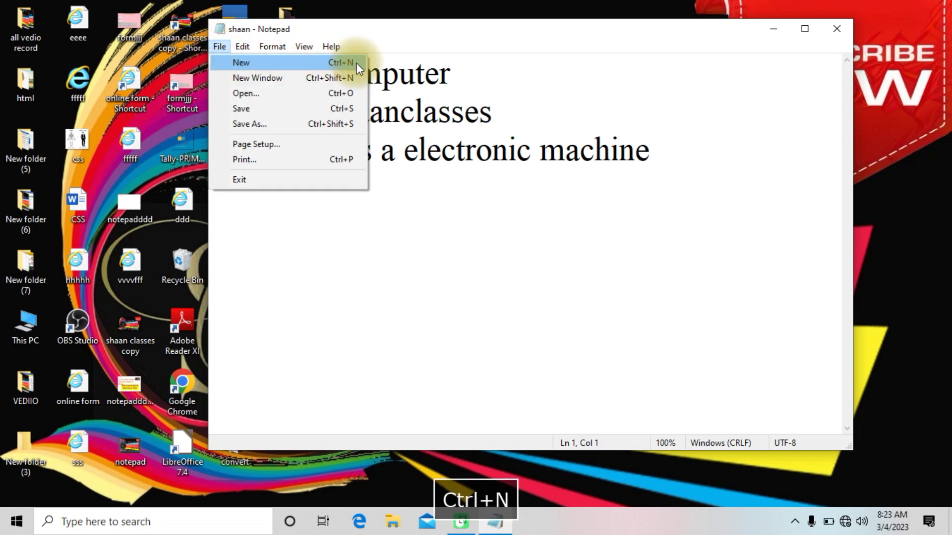
left_click(467, 106)
key("ctrl+n")
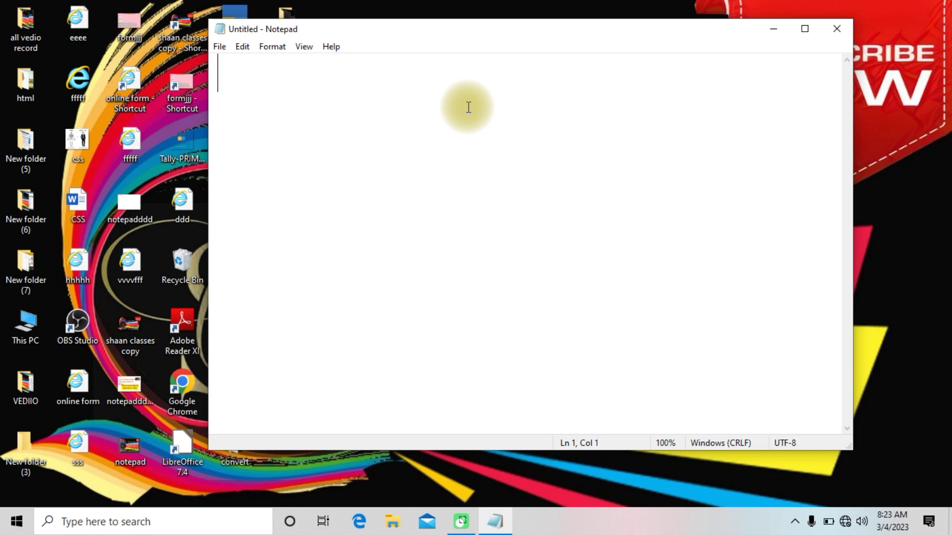
Step: Open an additional blank Notepad window, move it off the first one, and close it
key("ctrl+shift+n")
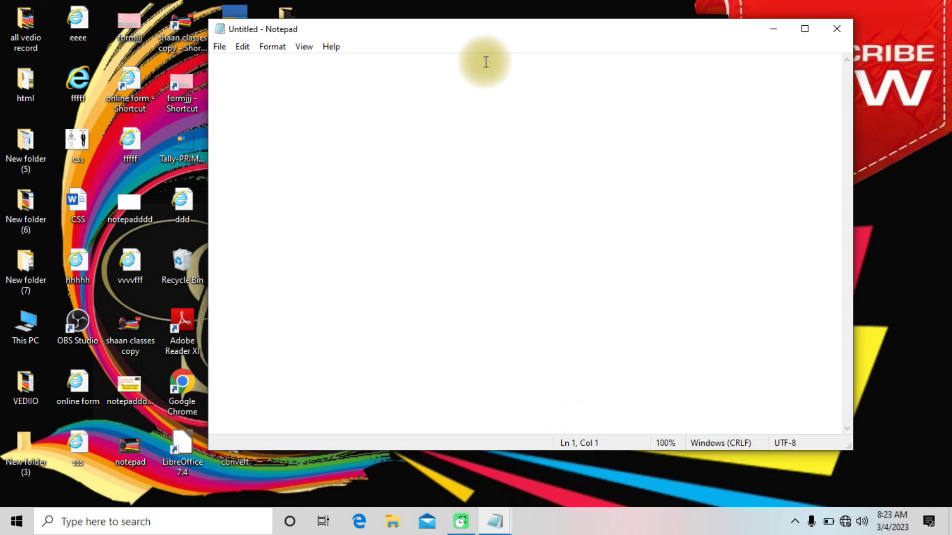
left_click_drag(490, 25, 536, 74)
left_click(872, 76)
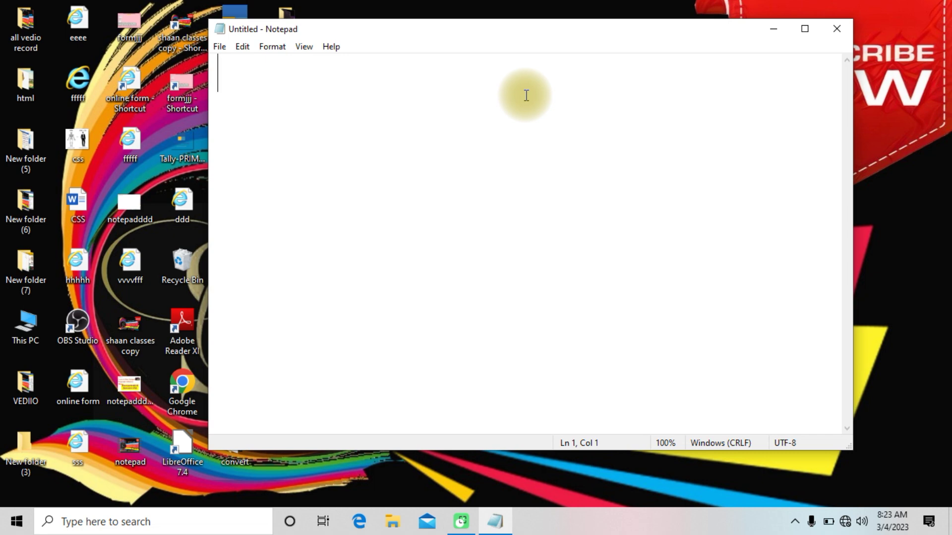
key("F7")
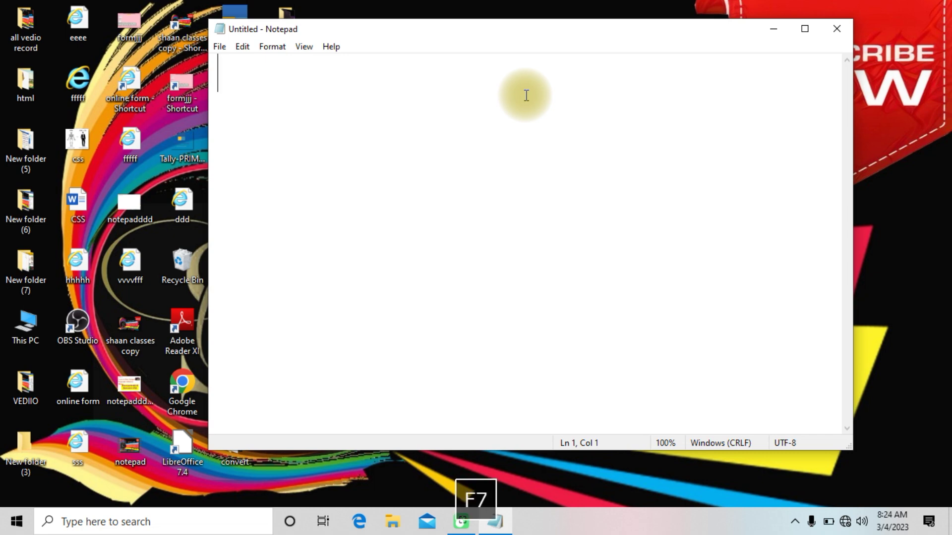
left_click(221, 49)
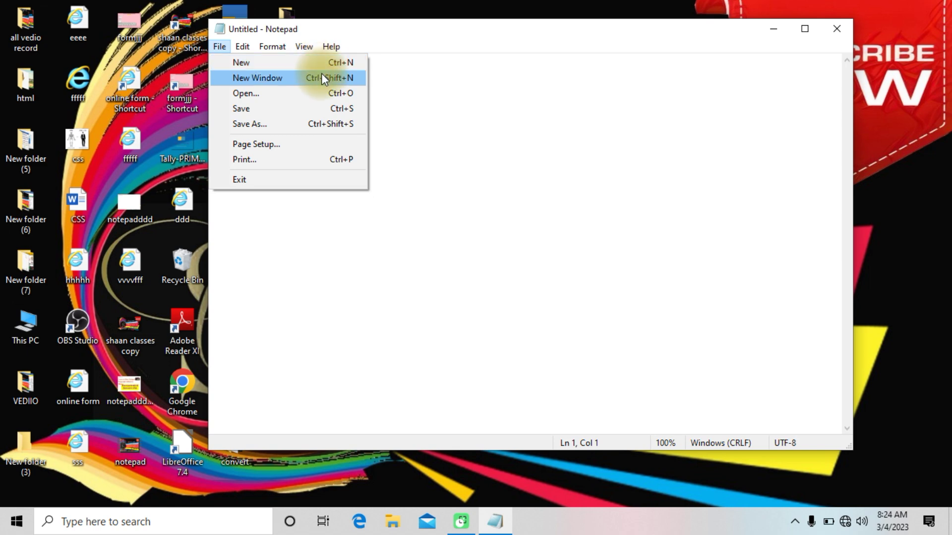
left_click(468, 89)
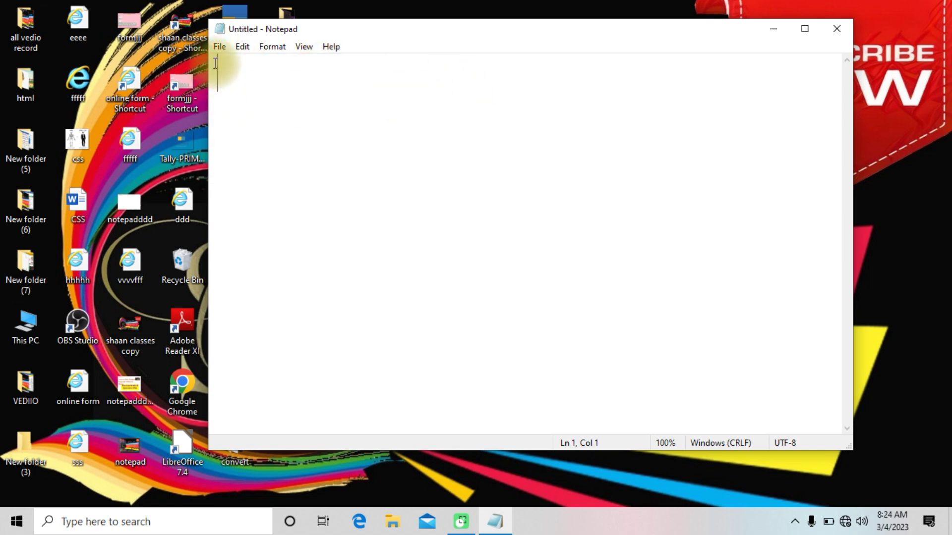
left_click(219, 47)
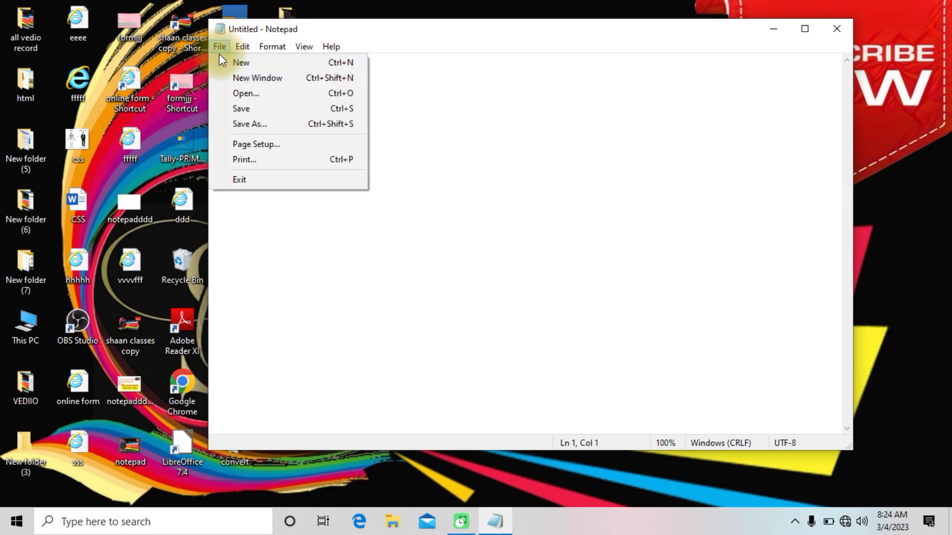
left_click(480, 70)
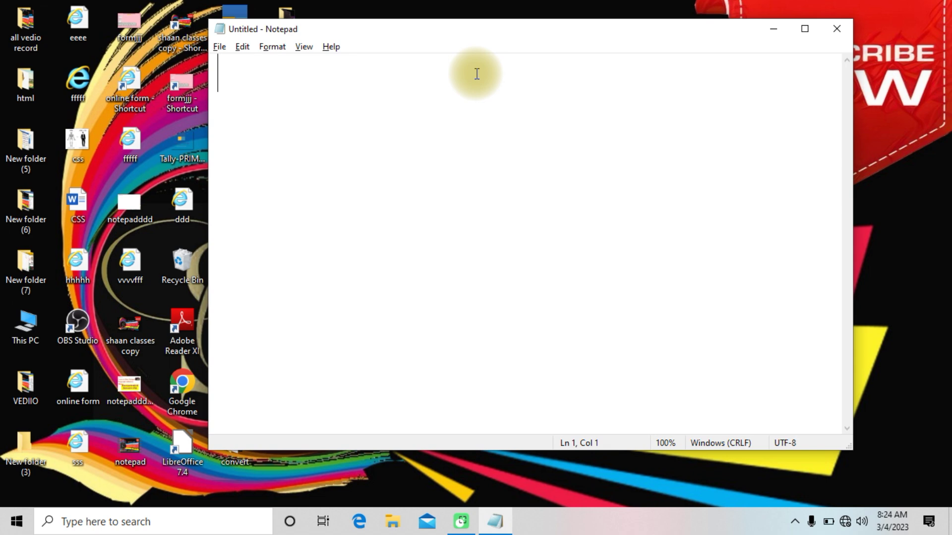
key("alt+f")
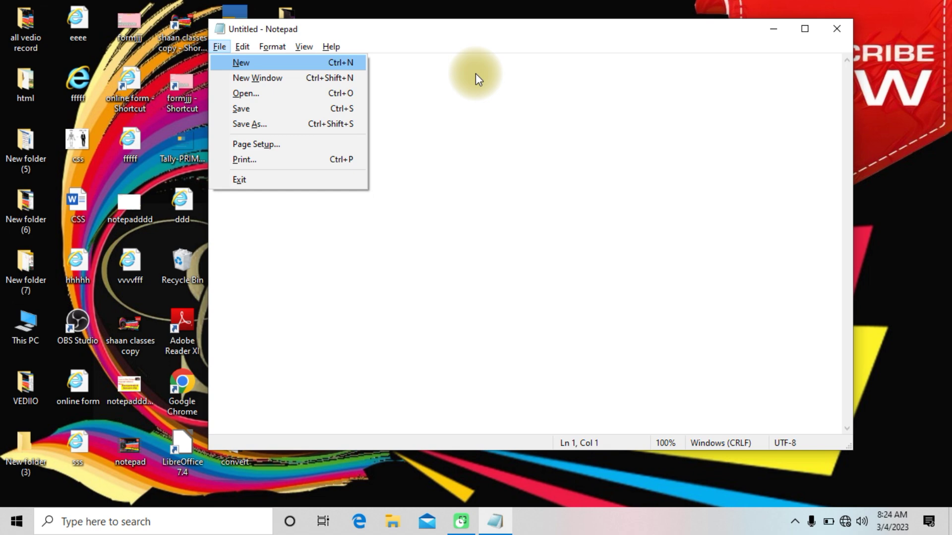
key("Down")
key("Down")
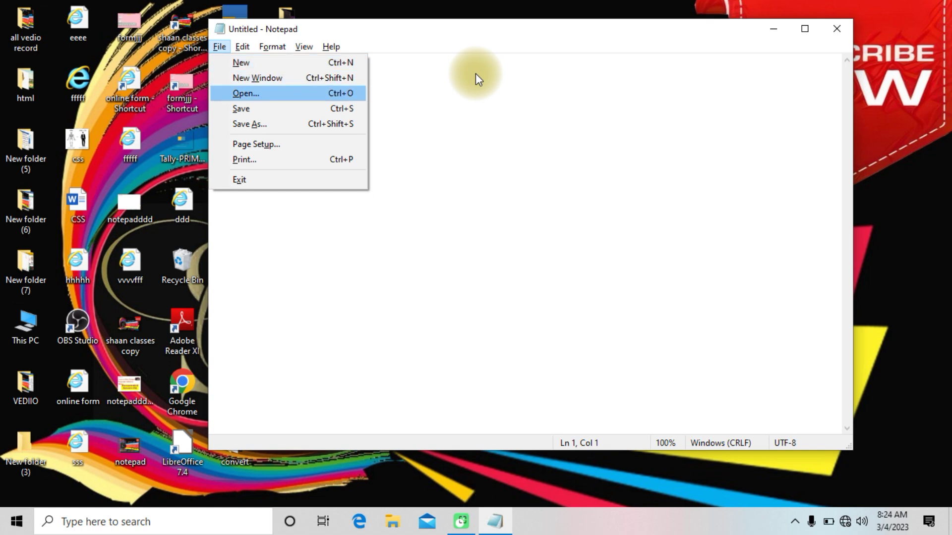
key("Escape")
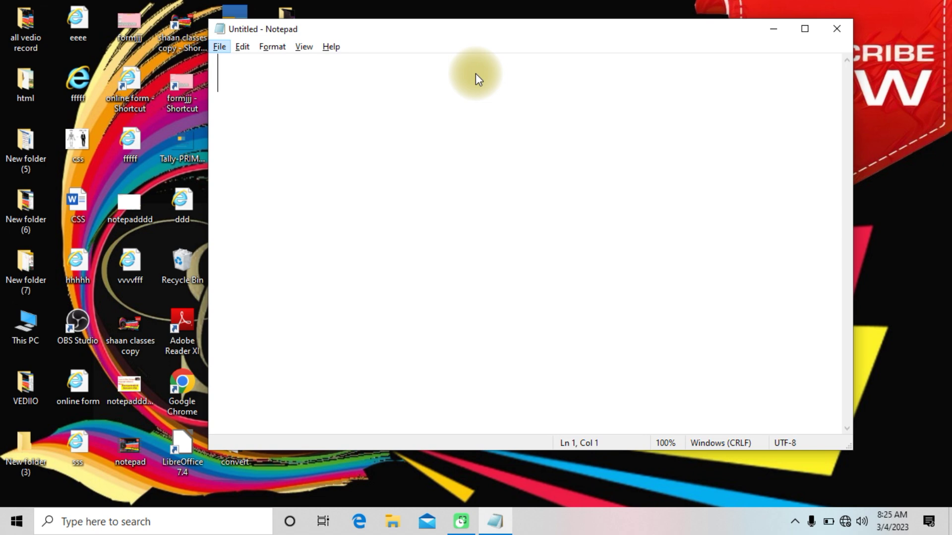
Step: Shift the blank document's window slightly to the right and open the shaan.txt file from the Desktop folder in it
key("ctrl+o")
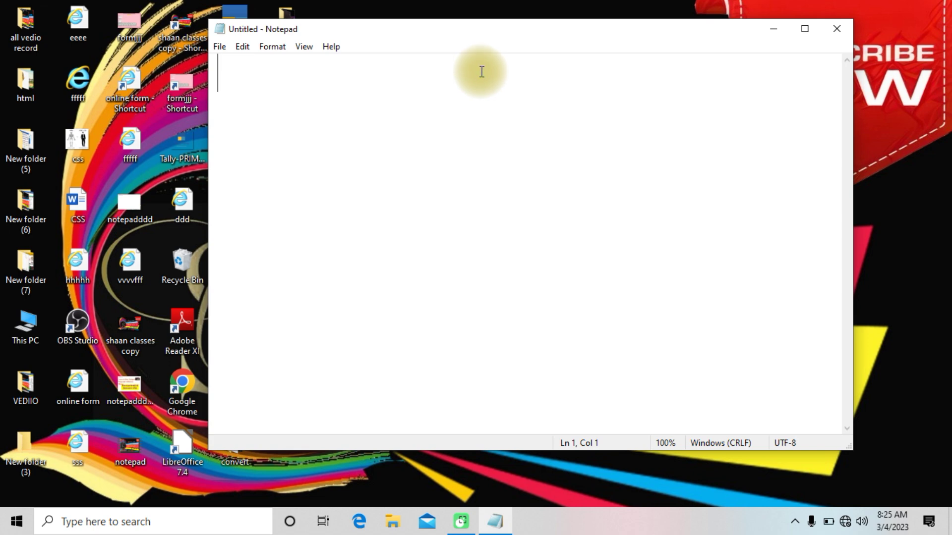
left_click_drag(471, 33, 509, 29)
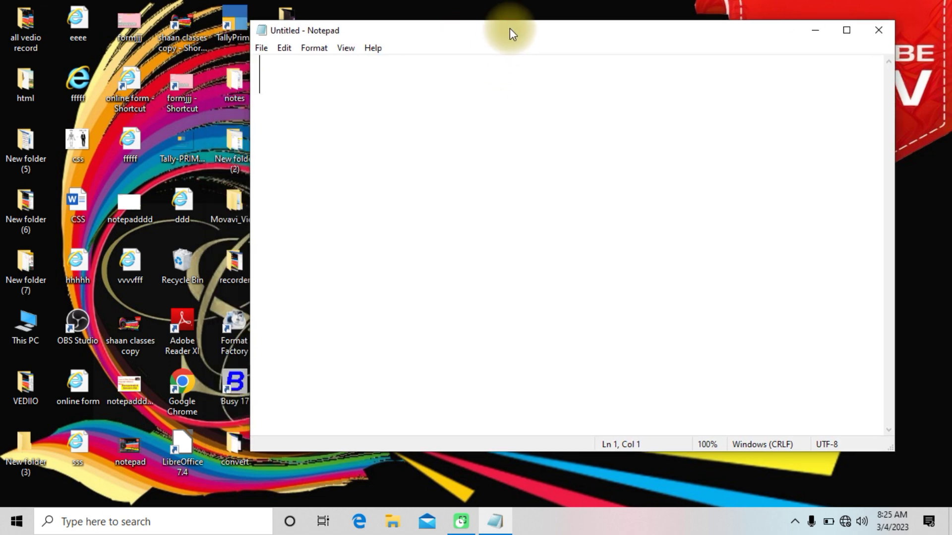
key("ctrl+o")
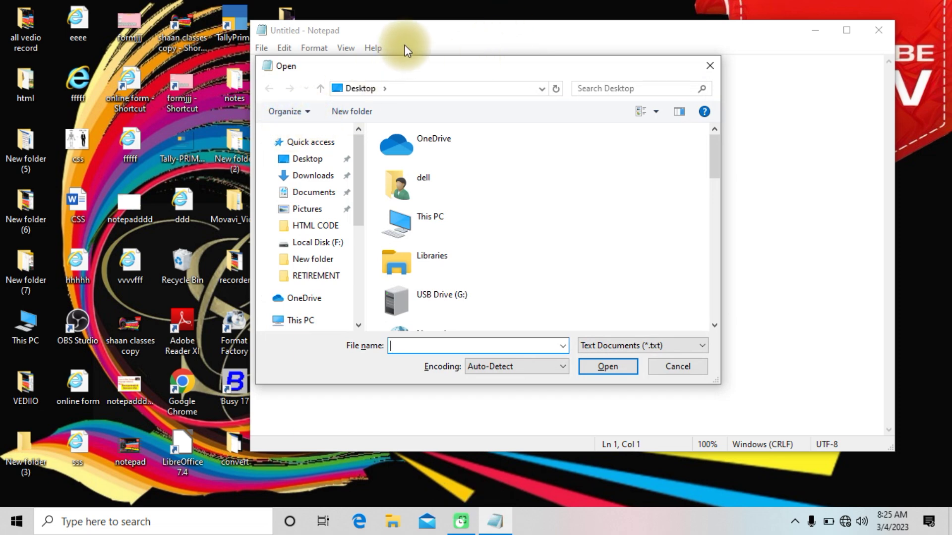
type("sha")
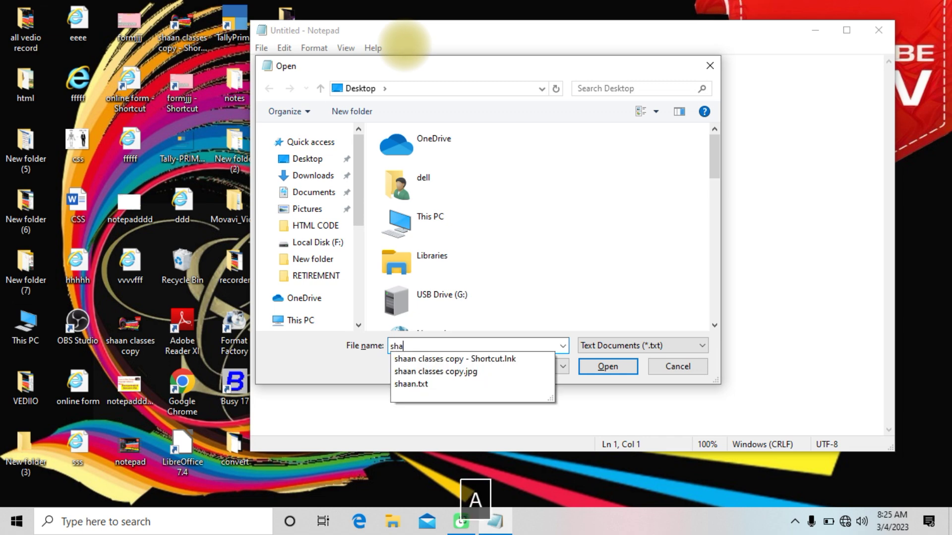
key("Down")
key("Down")
key("Down")
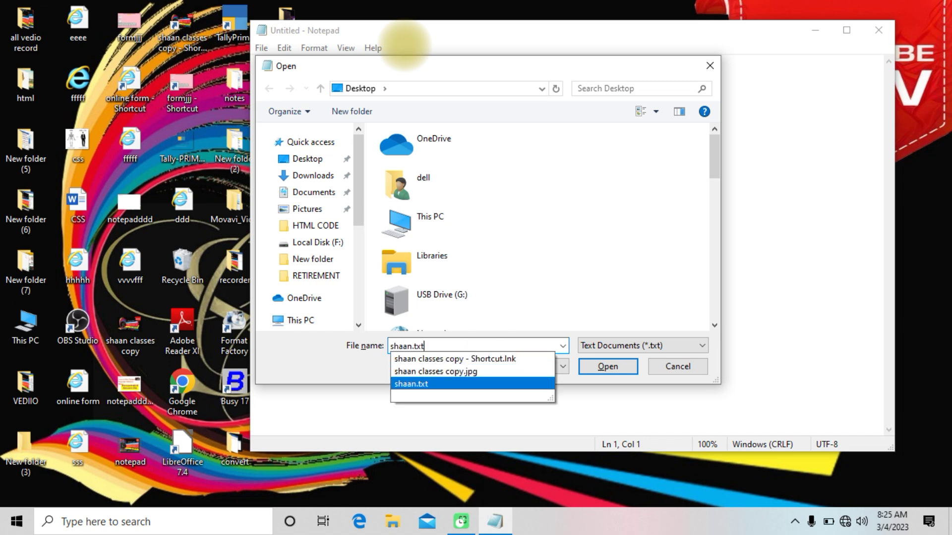
key("Return")
key("Return")
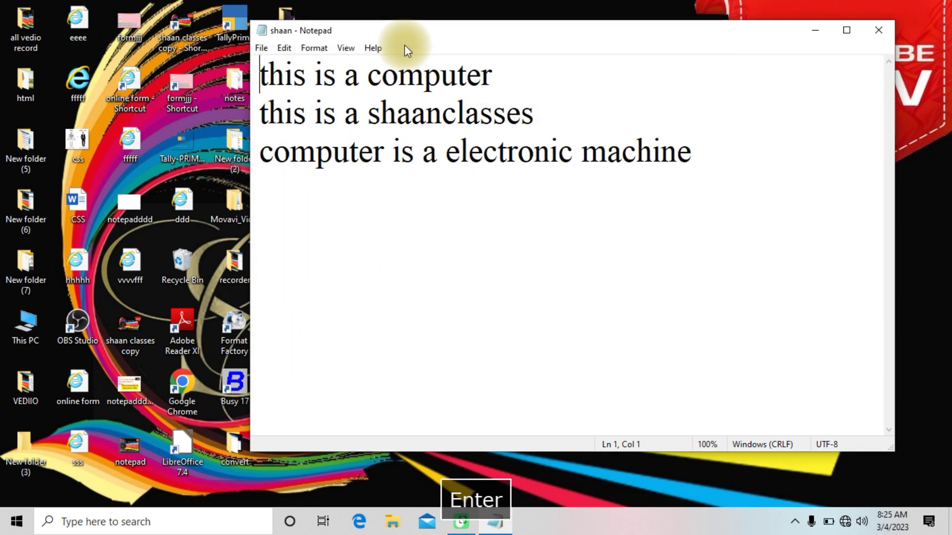